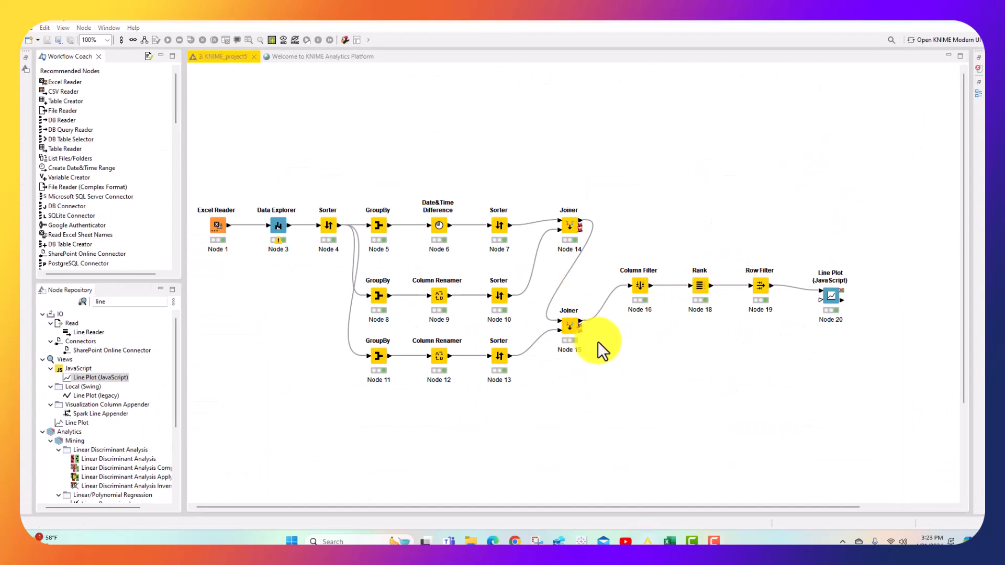
Step: Switch to the Superstore workbook in Excel and examine the Orders columns from Row ID through Segment
left_click(671, 540)
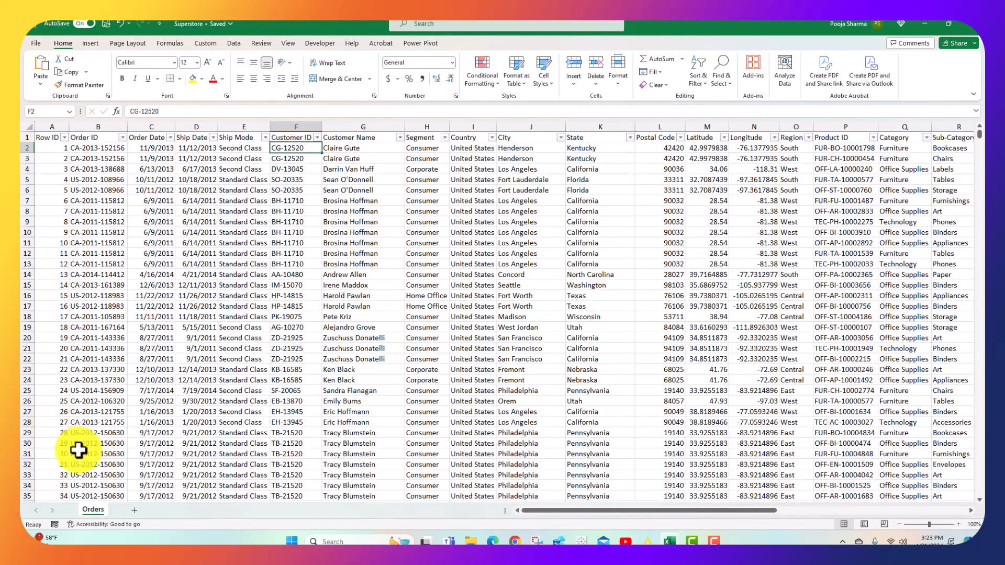
left_click(46, 137)
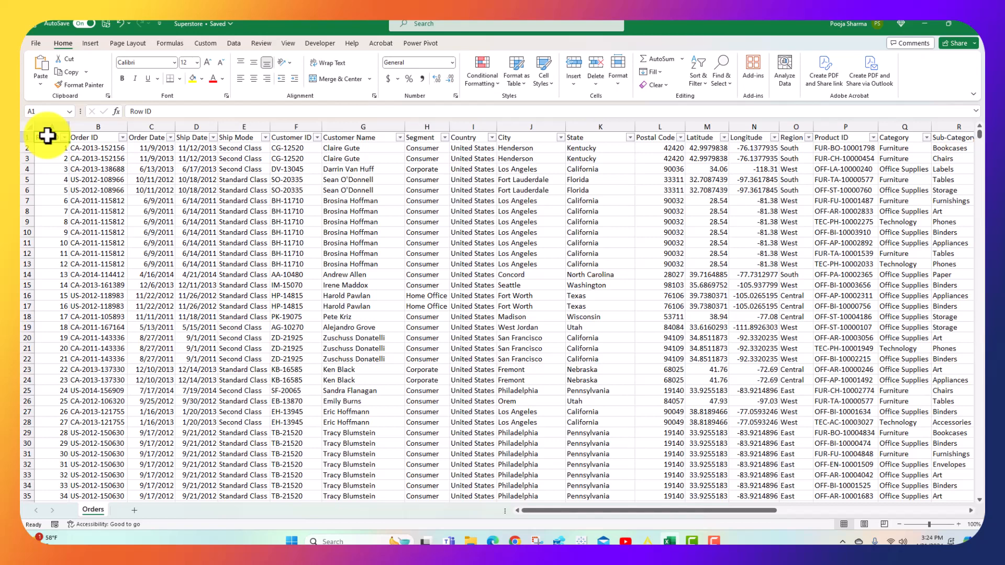
left_click(95, 126)
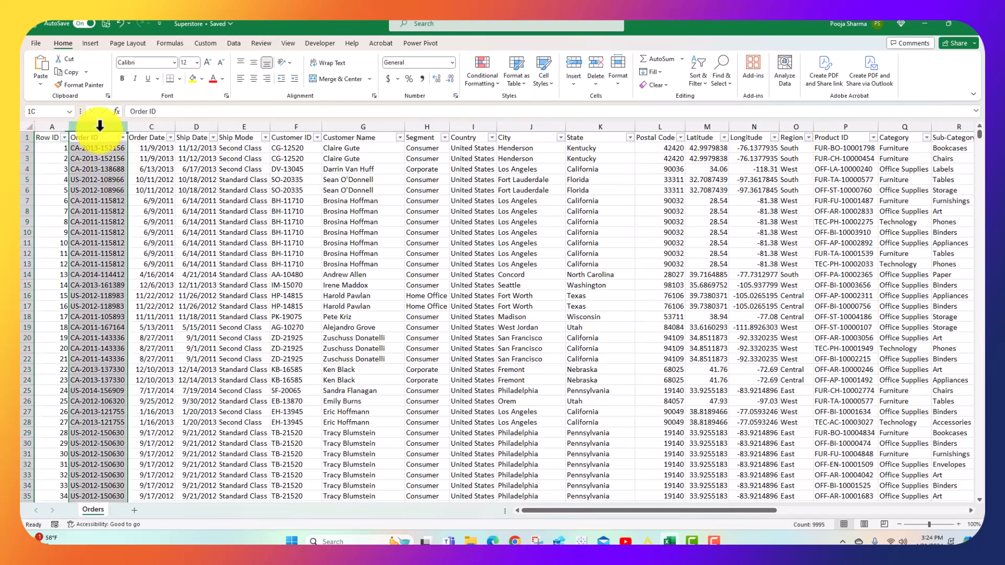
left_click(140, 126)
left_click(194, 126)
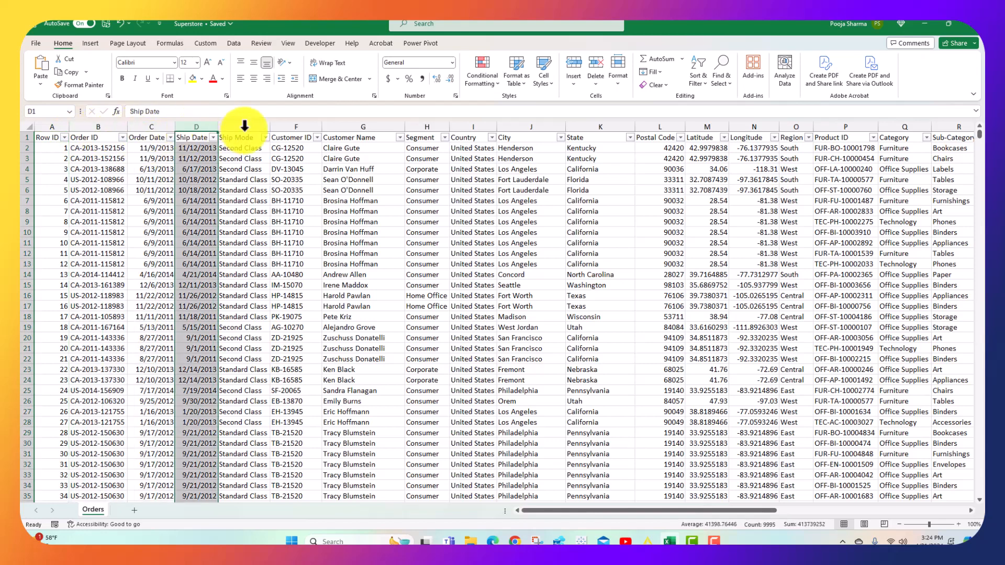
left_click(245, 126)
left_click(304, 126)
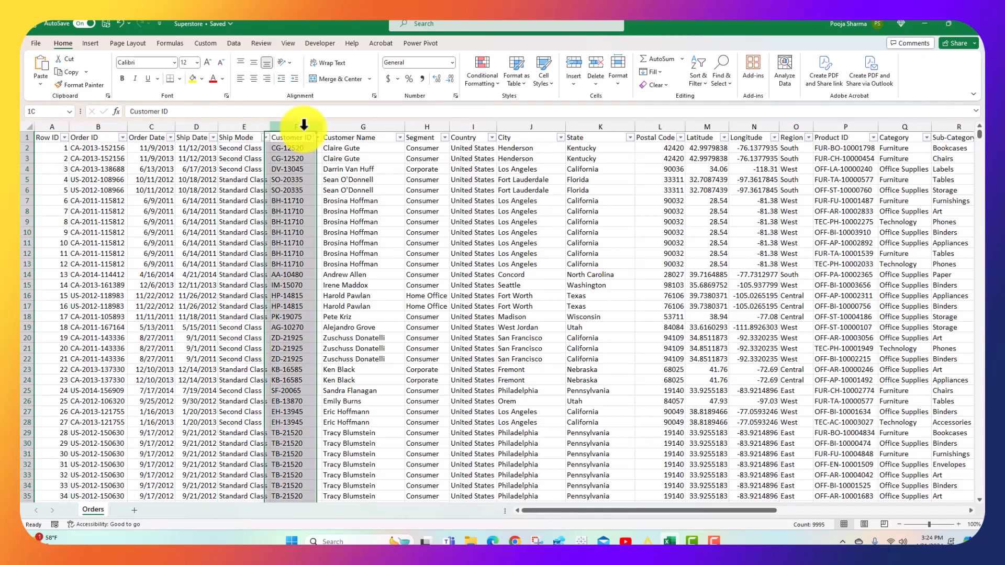
left_click(366, 127)
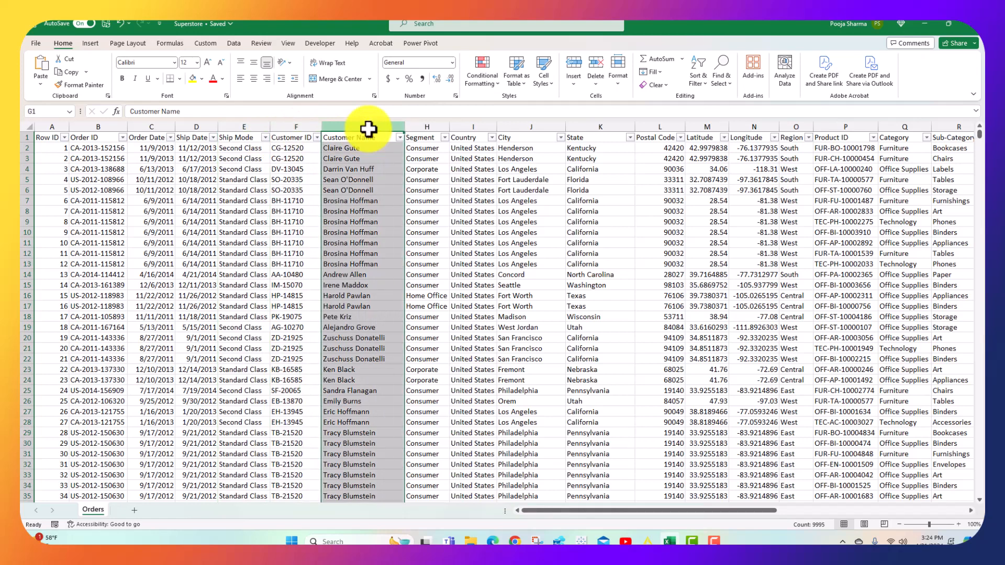
left_click(433, 124)
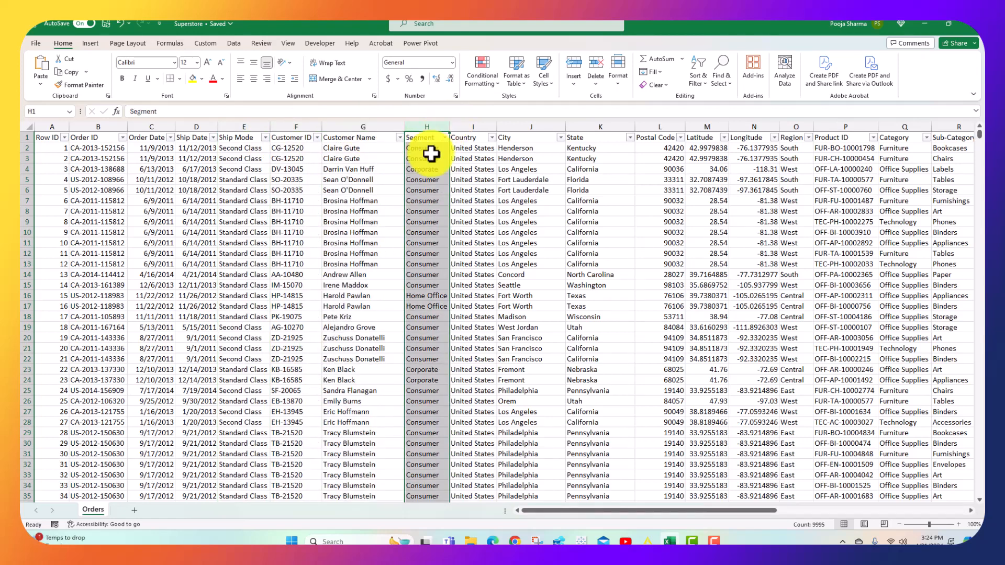
left_click(429, 275)
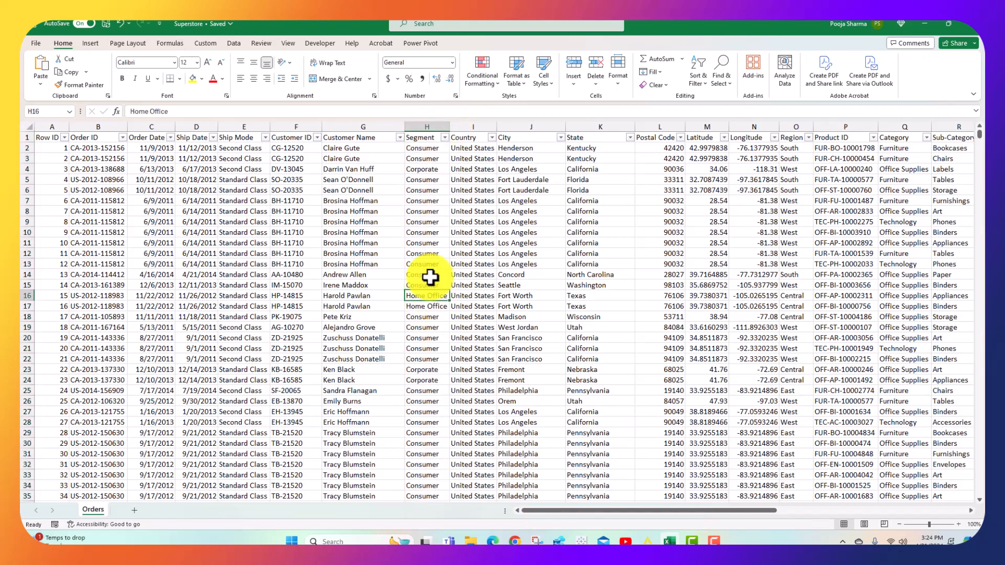
left_click(420, 370)
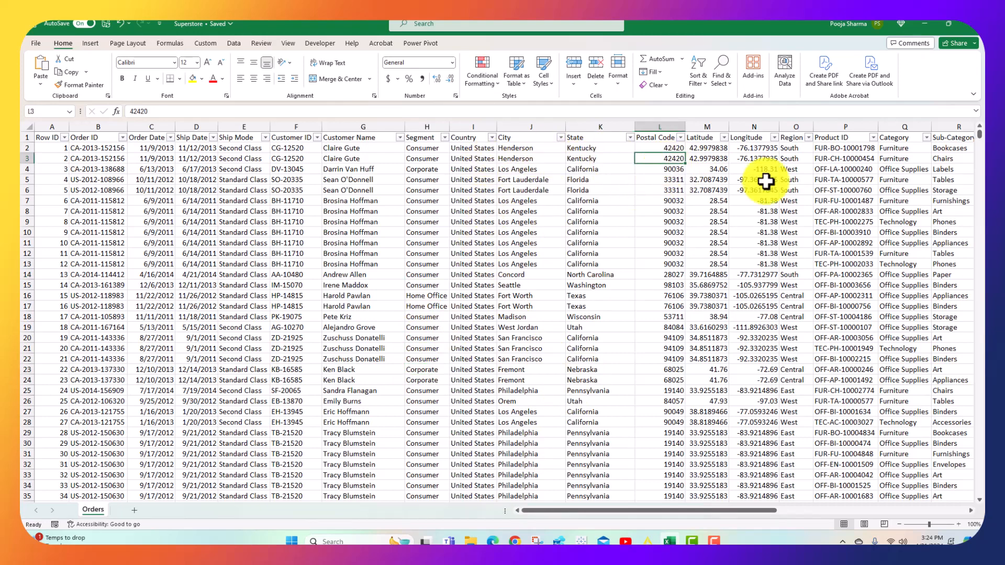
Step: Examine the Orders sheet's remaining columns, from Latitude and Longitude through Category and Product Name to Sales, Quantity, Discount and Profit
left_click(709, 126)
left_click(756, 126)
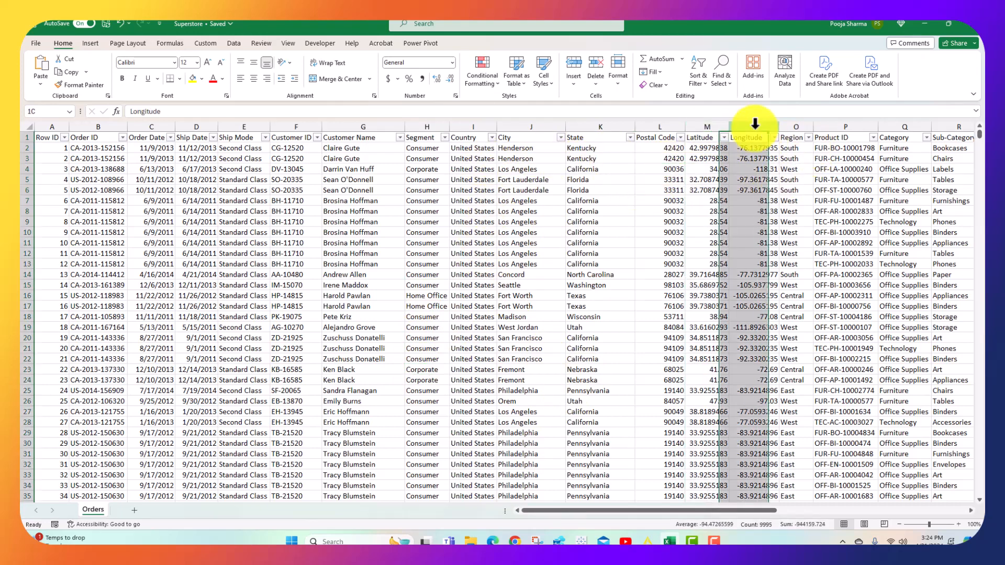
left_click(796, 126)
left_click(835, 126)
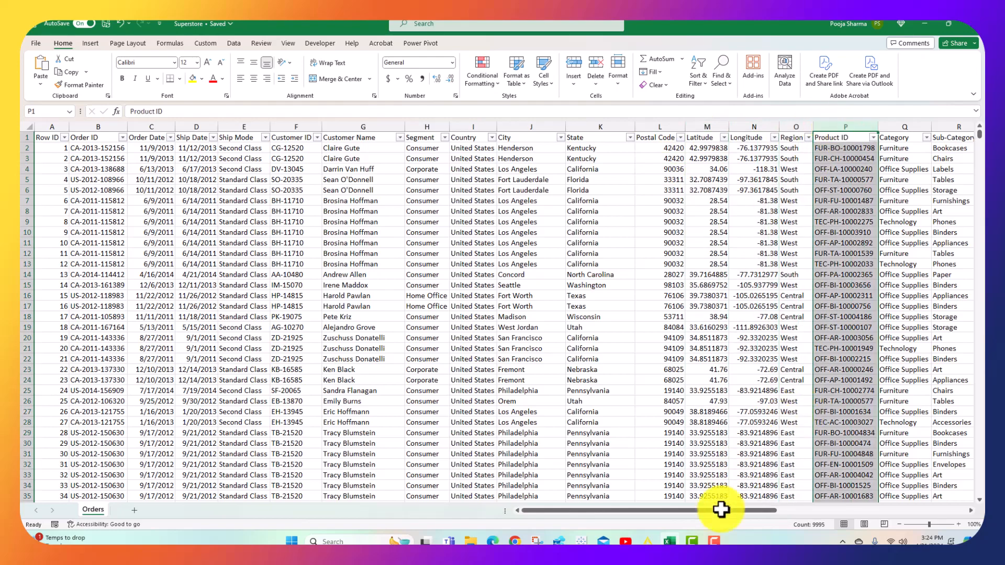
left_click_drag(718, 515, 811, 510)
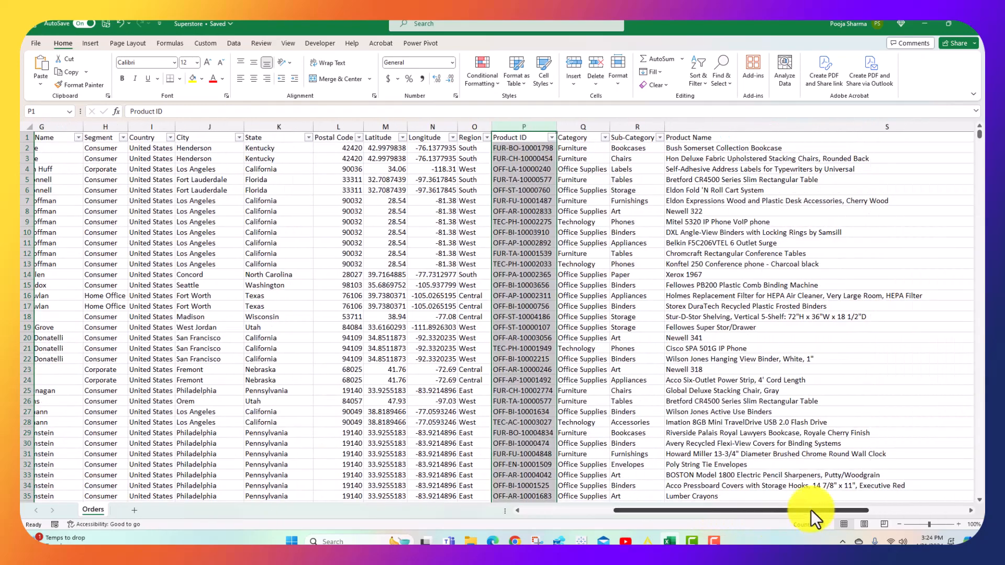
left_click(590, 123)
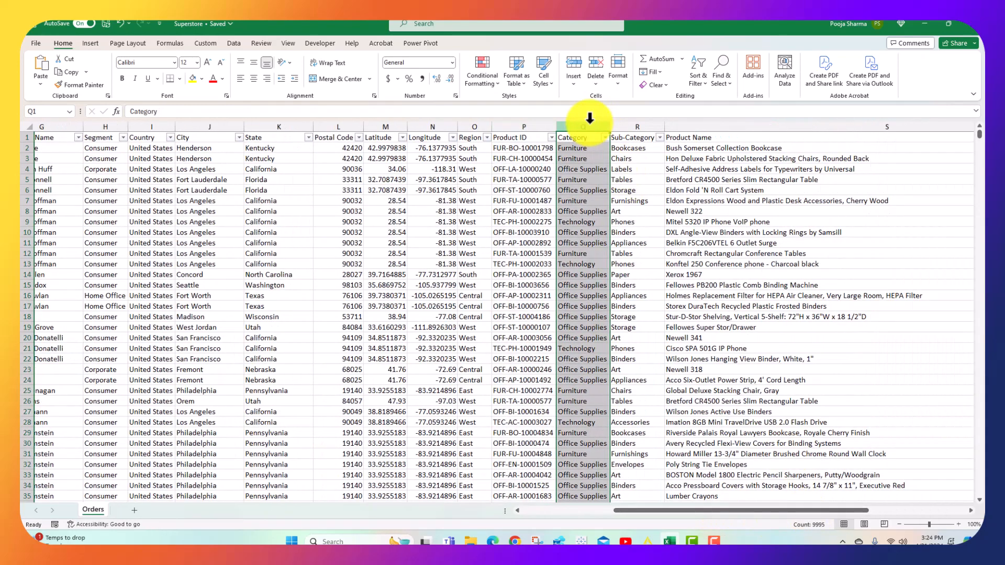
left_click(631, 127)
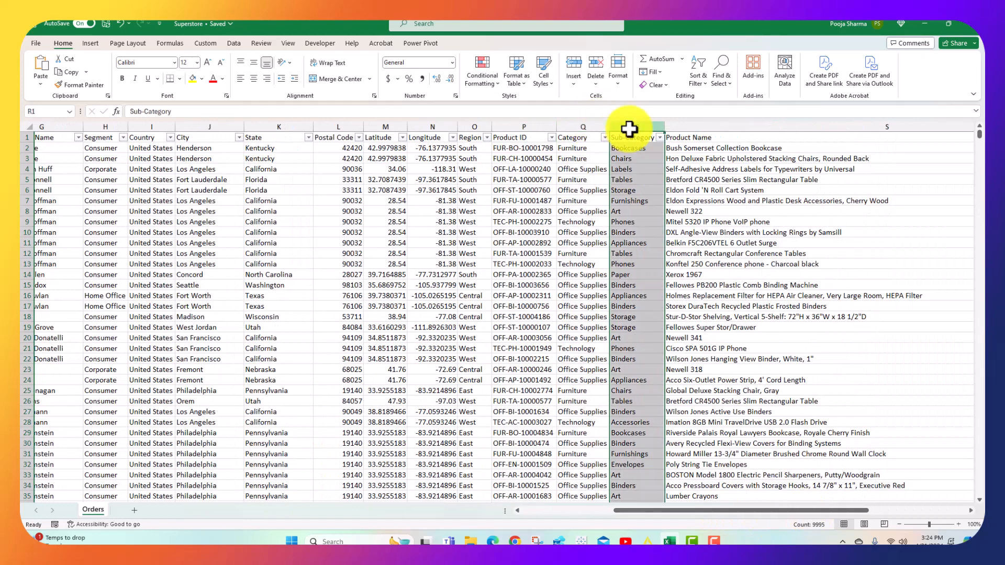
left_click(679, 125)
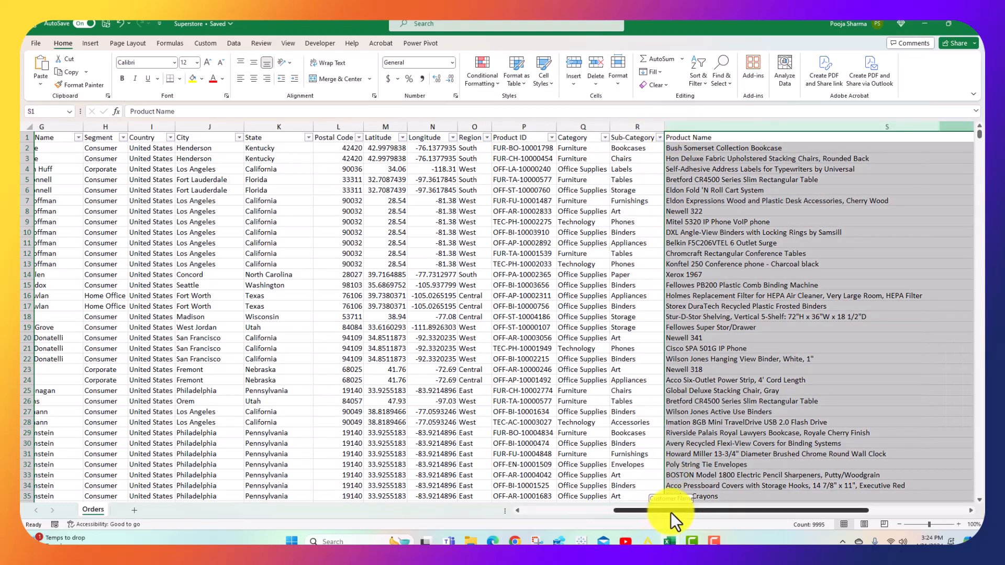
left_click_drag(671, 513, 797, 513)
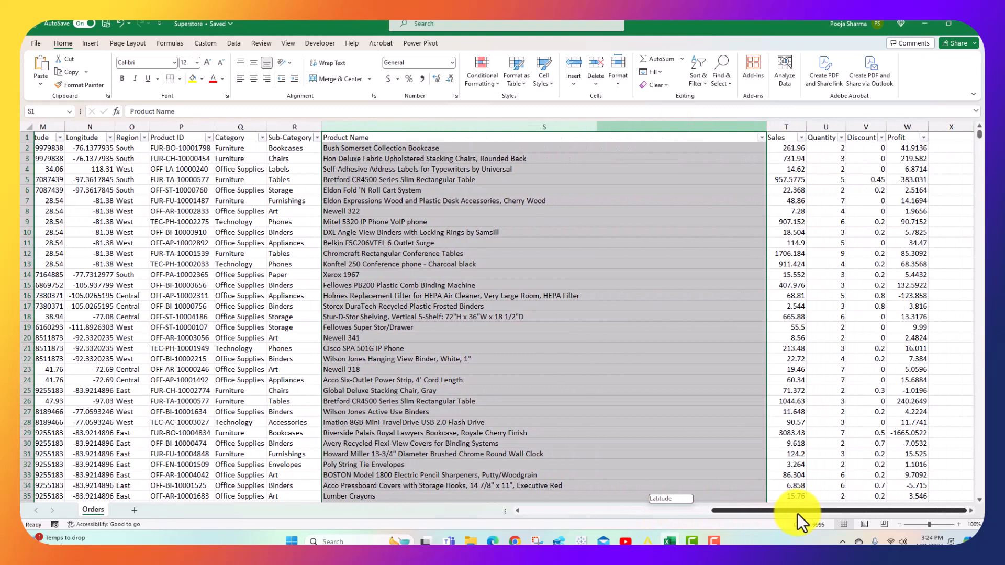
left_click(793, 124)
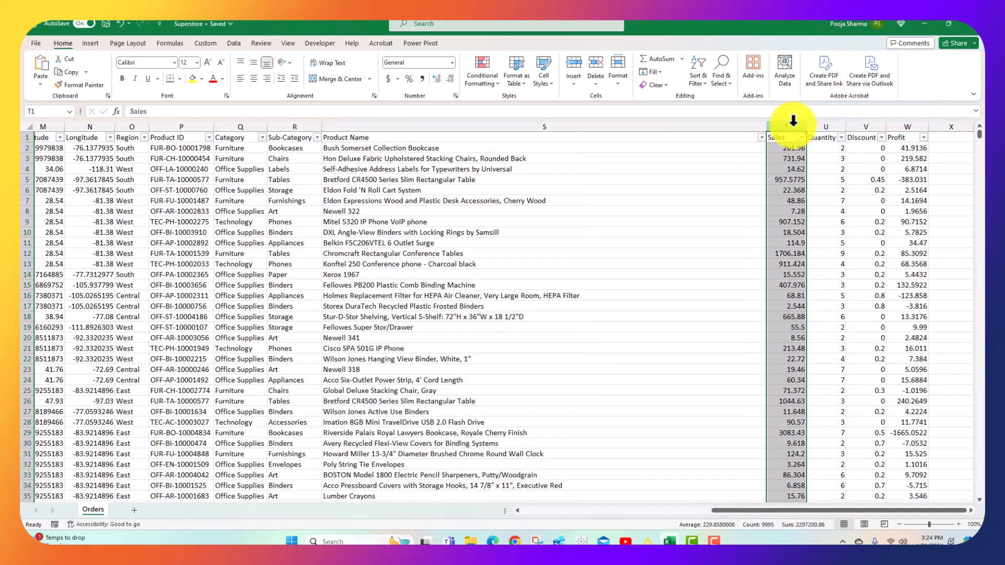
left_click(826, 125)
left_click(859, 125)
left_click(908, 127)
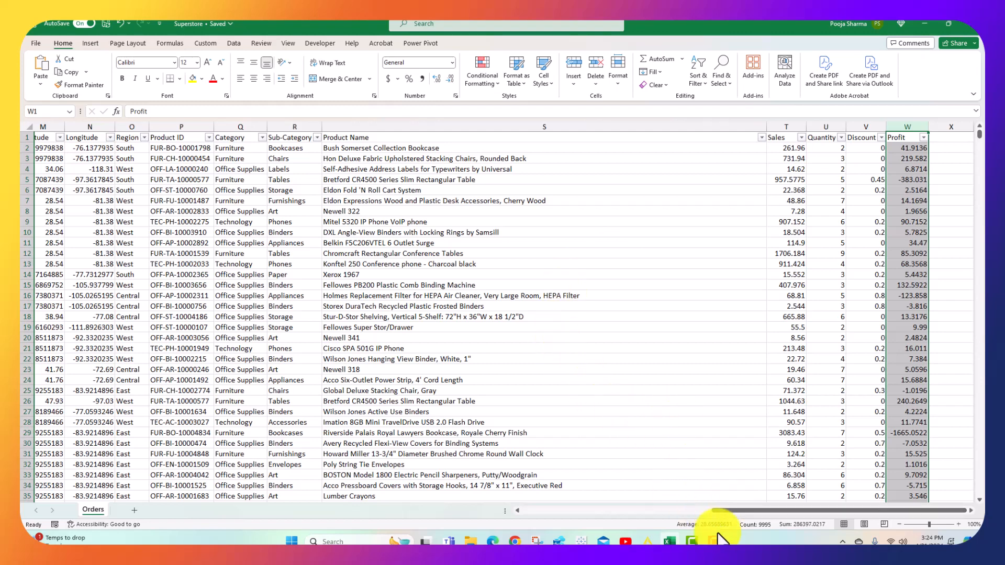
Step: Switch back to the KNIME workflow and inspect the Excel Reader node at its start
mouse_move(716, 541)
left_click(647, 541)
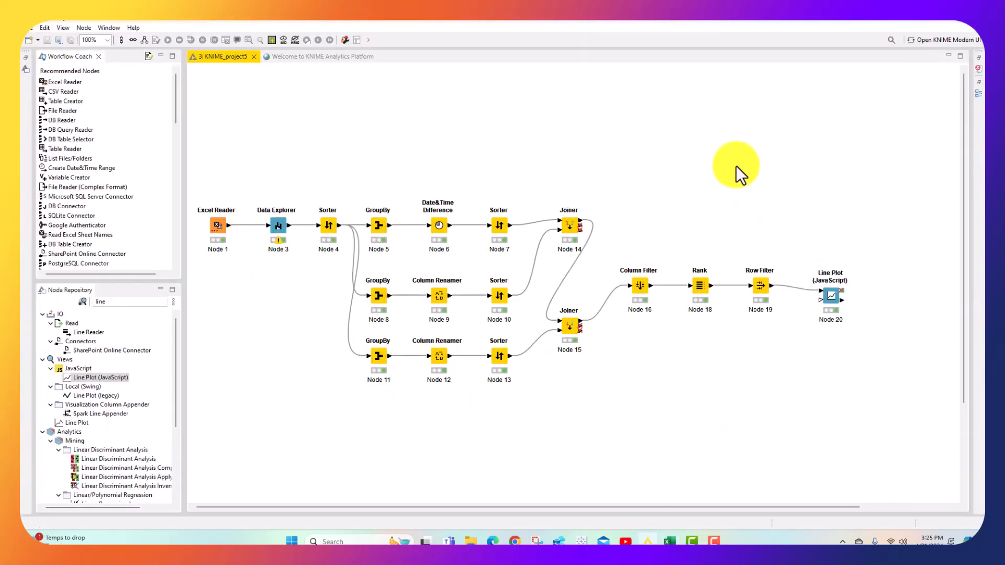
left_click(221, 225)
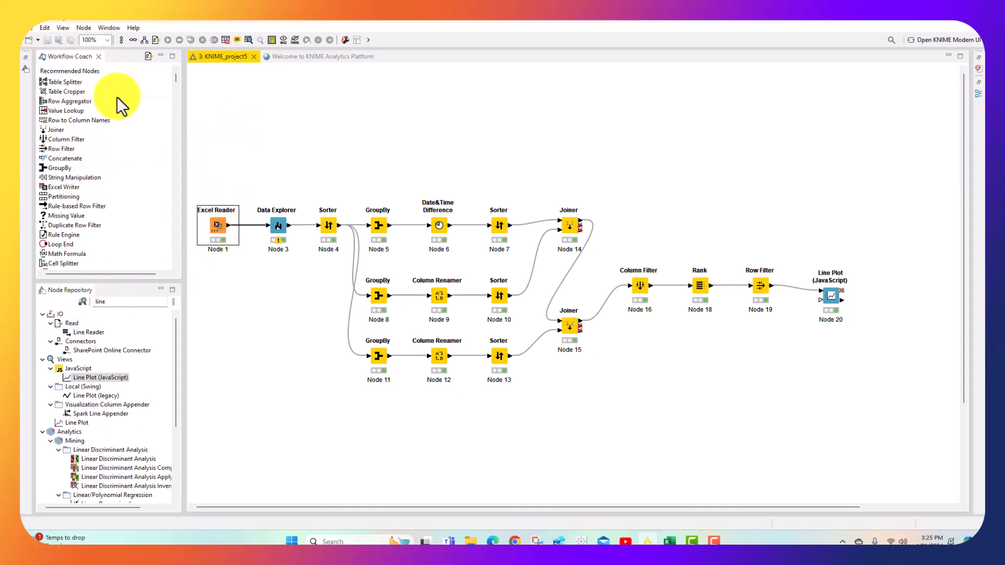
left_click(249, 92)
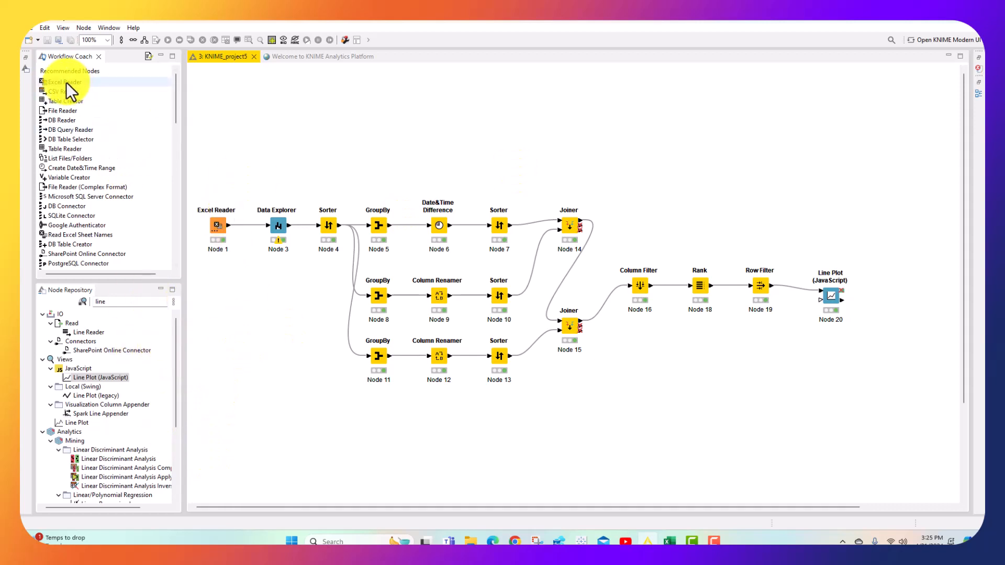
Step: Add a second Excel Reader node above the existing one, delete it again, and save the workflow
left_click_drag(66, 82, 224, 128)
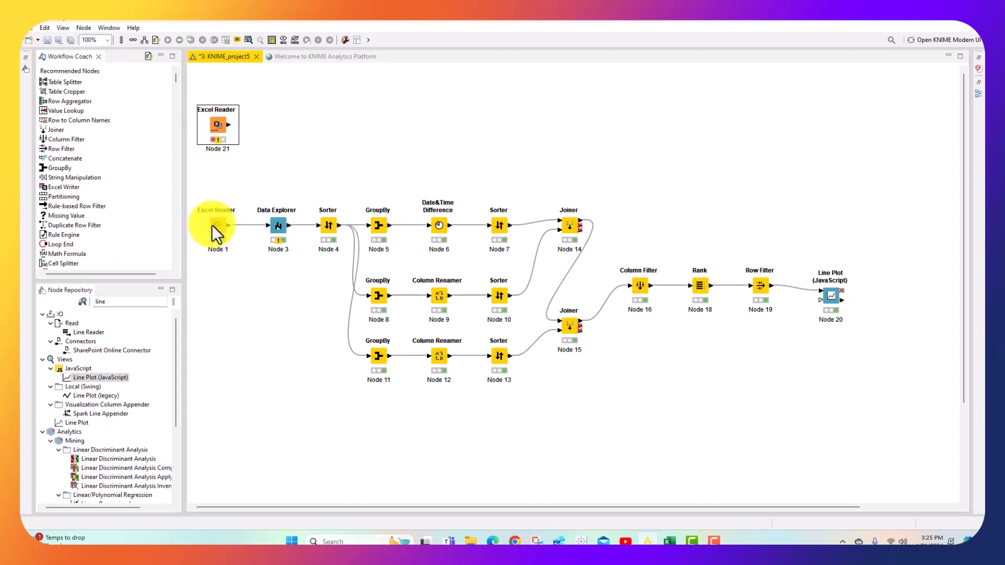
right_click(216, 118)
left_click(246, 360)
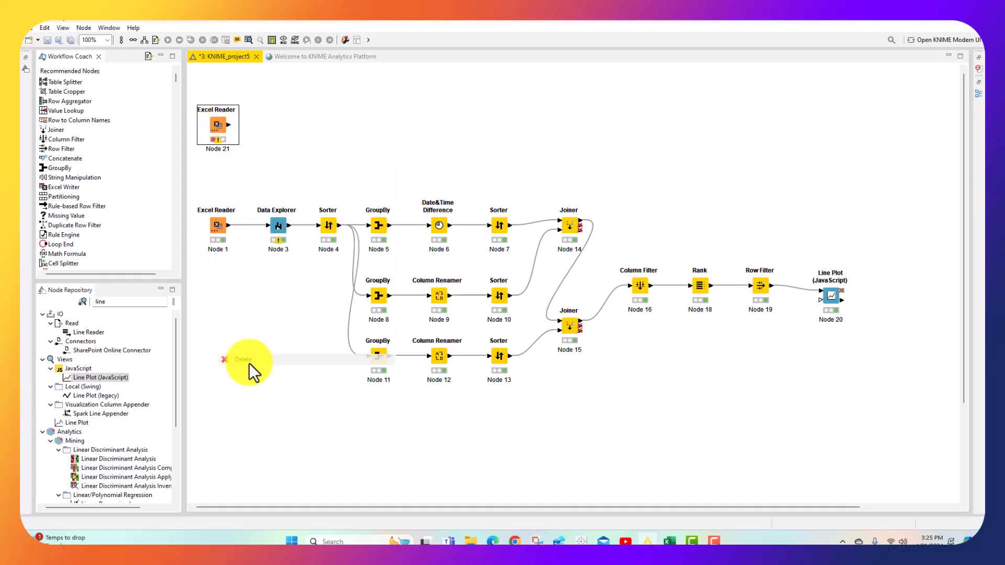
key("ctrl+s")
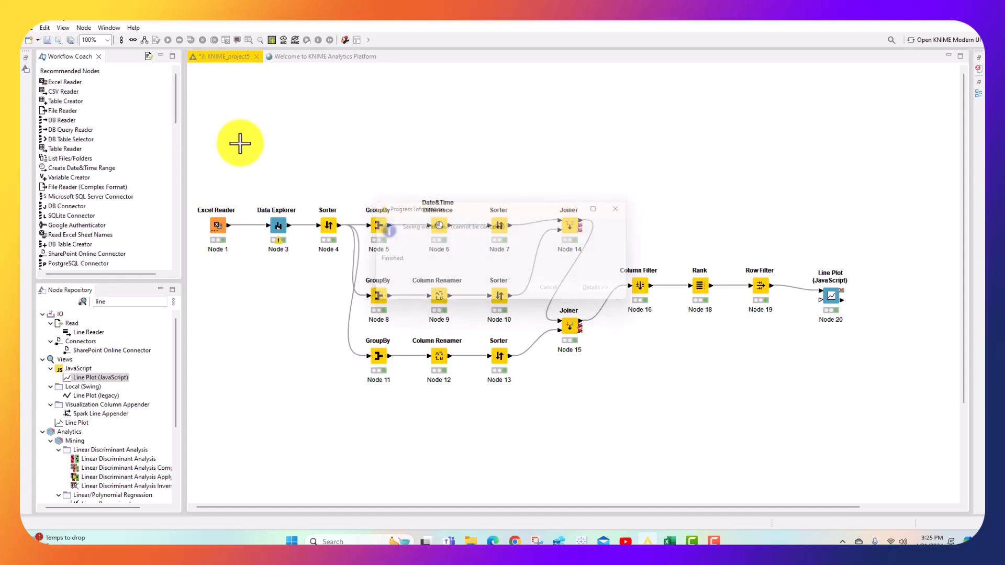
Step: Review the file and sheet settings in the existing Excel Reader node's configuration, cancel the dialog, and look over the node's available commands
right_click(218, 227)
left_click(228, 233)
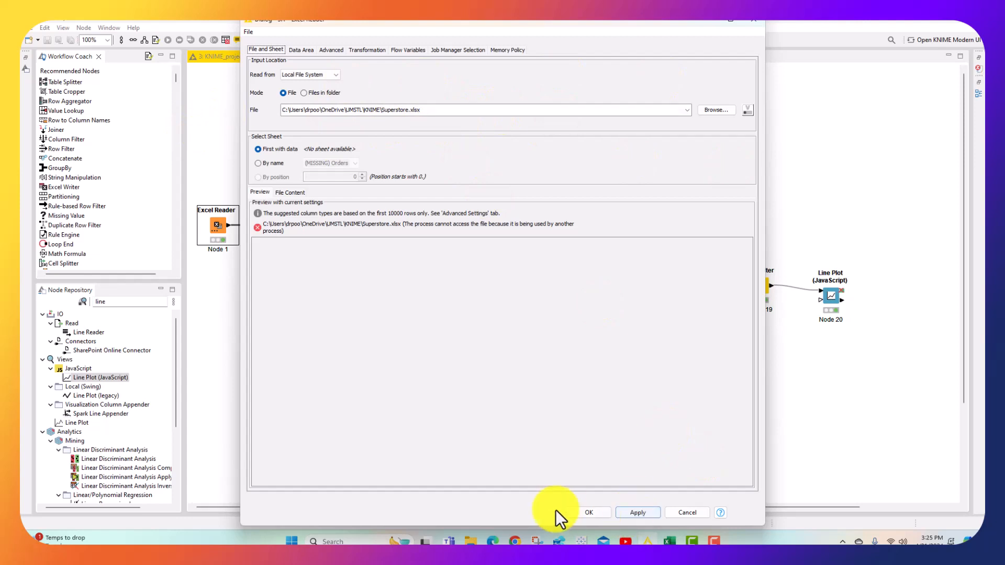
left_click(692, 513)
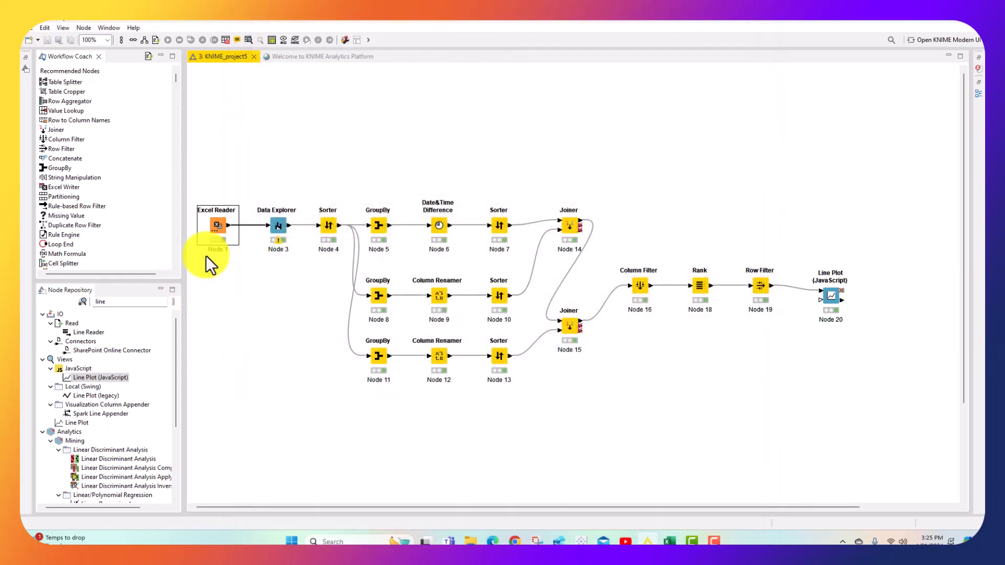
right_click(221, 225)
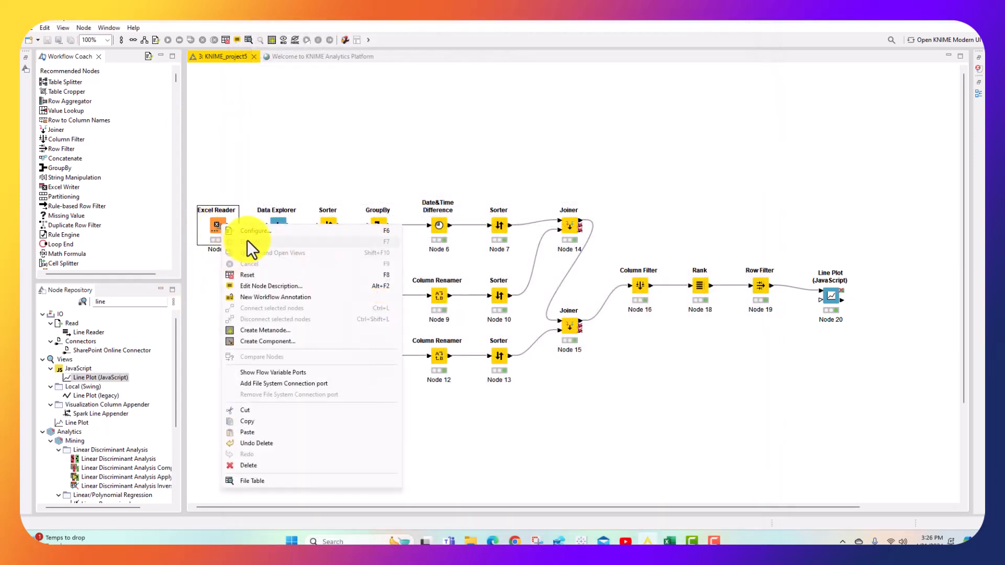
left_click(246, 157)
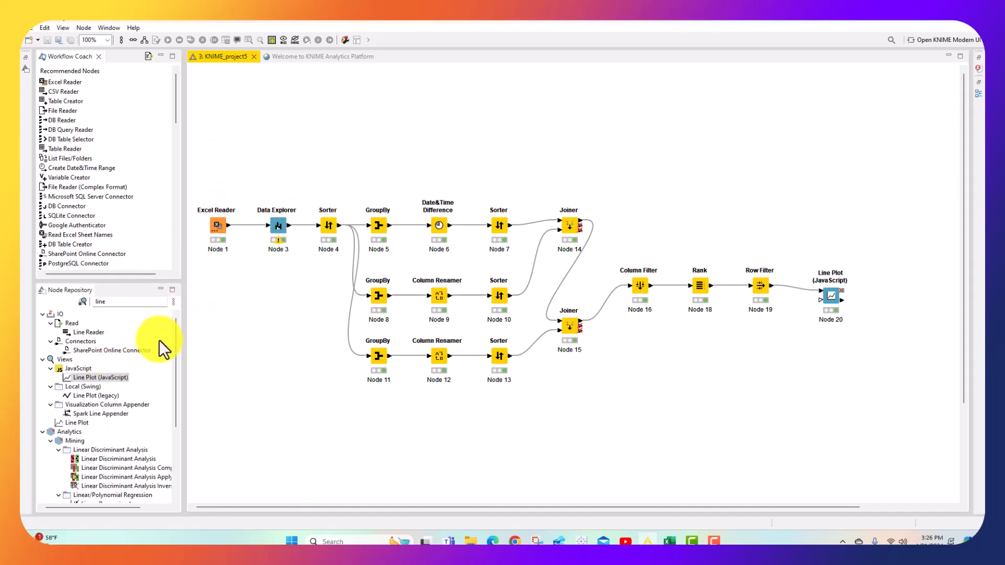
Step: Search the node repository for "data e" and review the configuration options of the workflow's Data Explorer node, including its number format
double_click(130, 301)
type("data e")
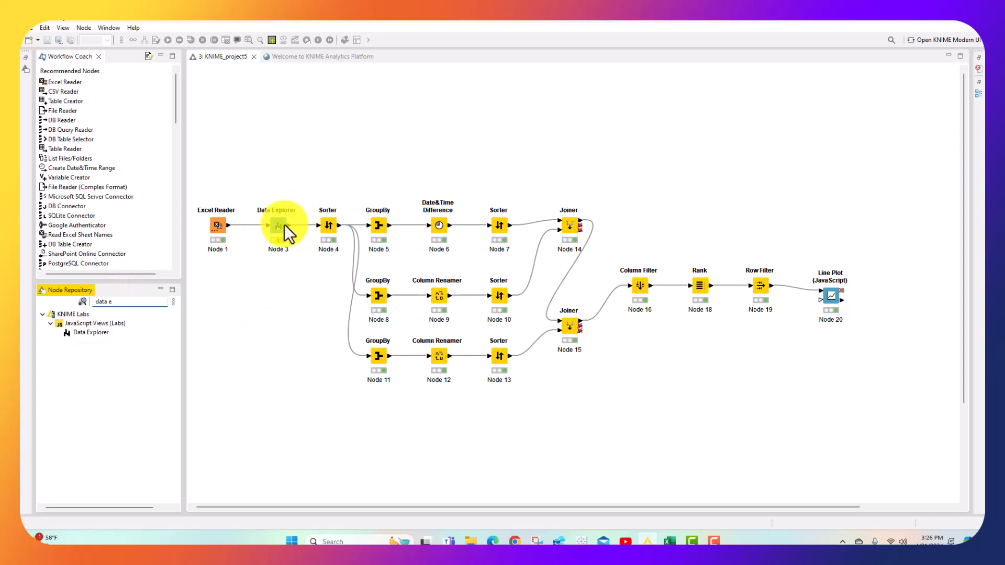
left_click_drag(278, 225, 278, 225)
right_click(303, 226)
left_click(303, 231)
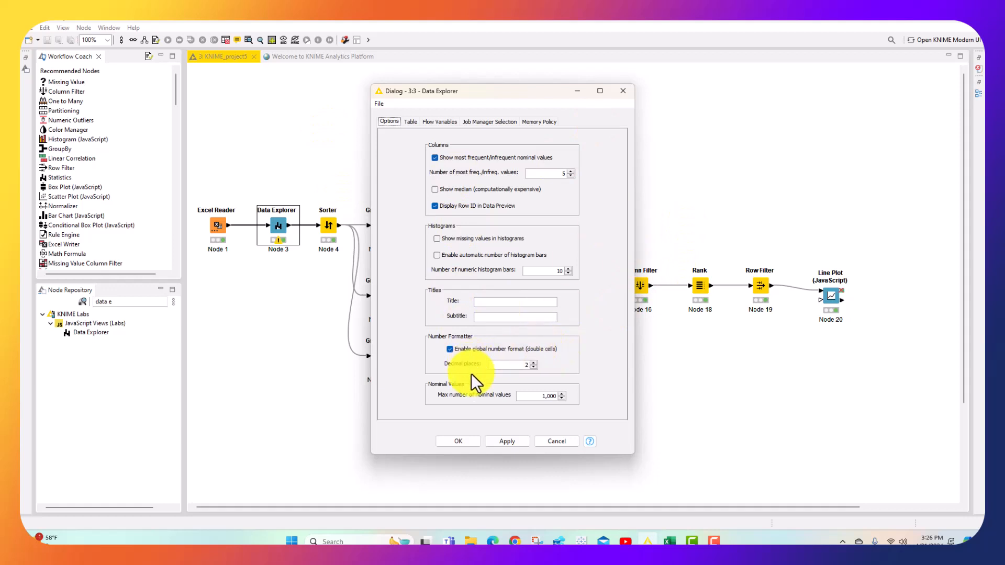
left_click(449, 349)
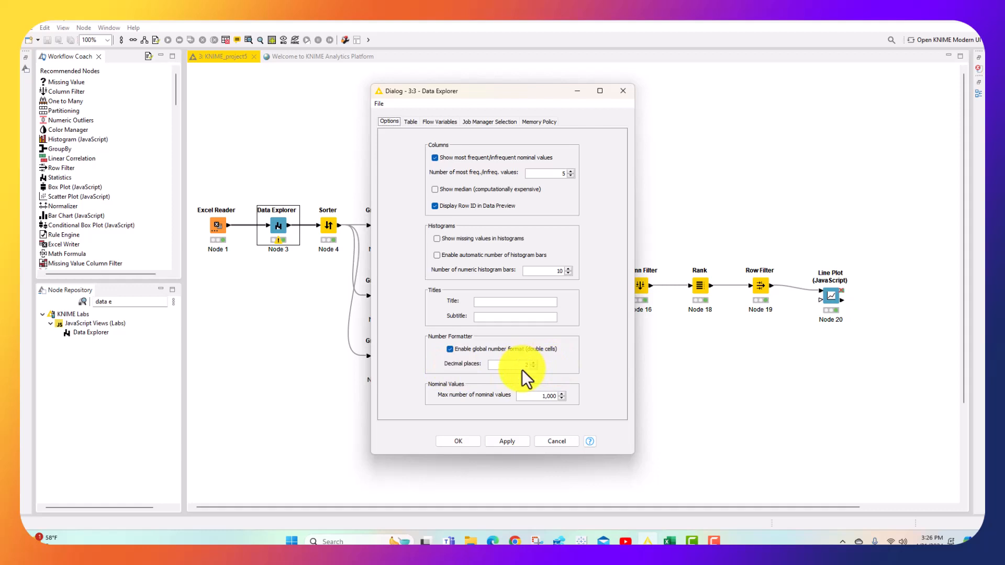
left_click(466, 447)
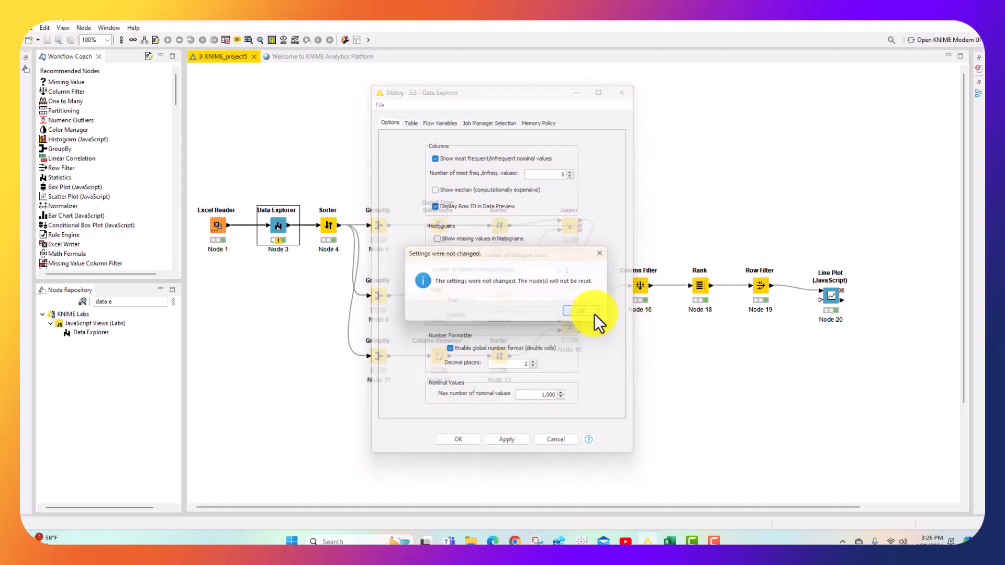
left_click(594, 313)
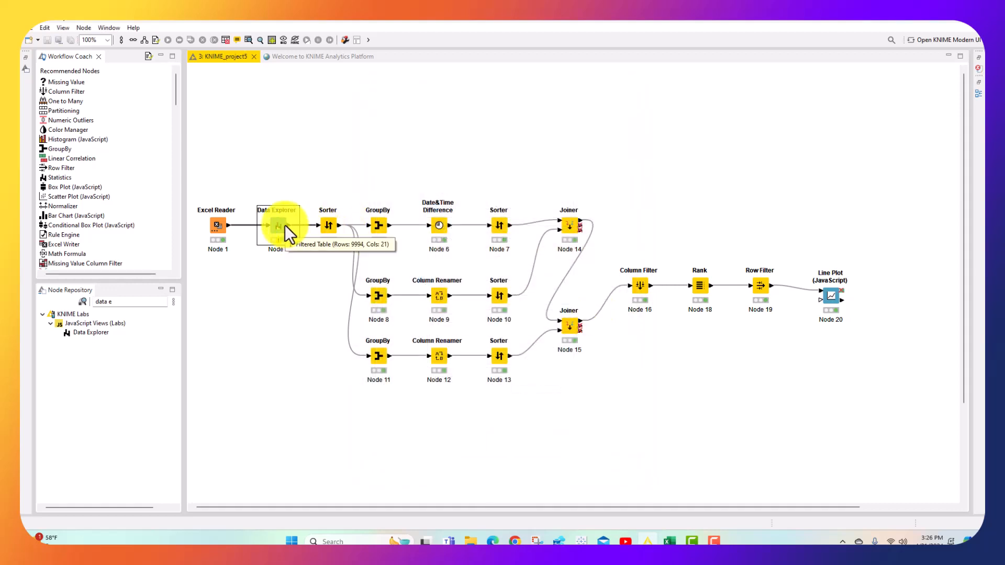
Step: Open the Data Explorer node's filtered output table and maximize its window for viewing
right_click(282, 226)
left_click(338, 472)
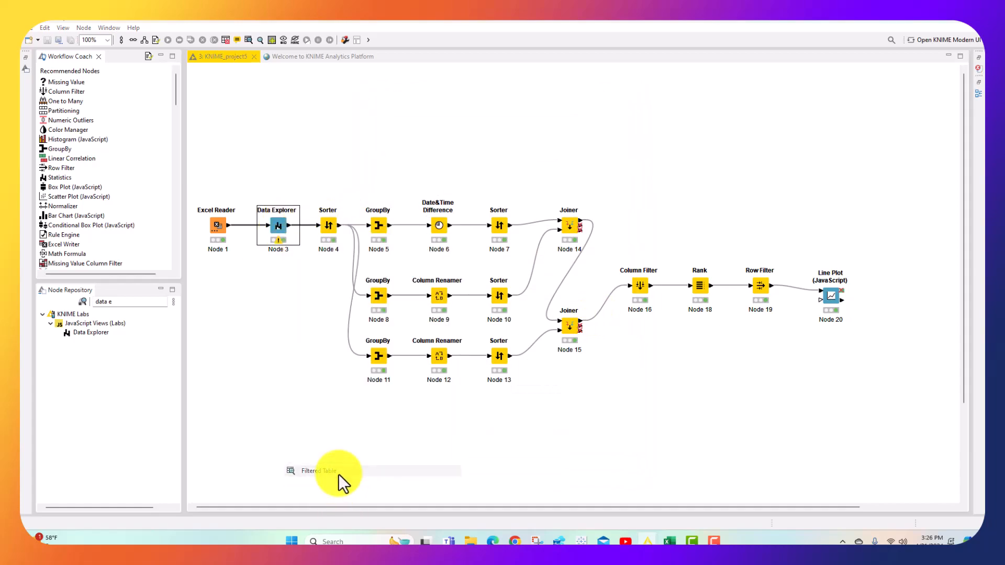
left_click(784, 99)
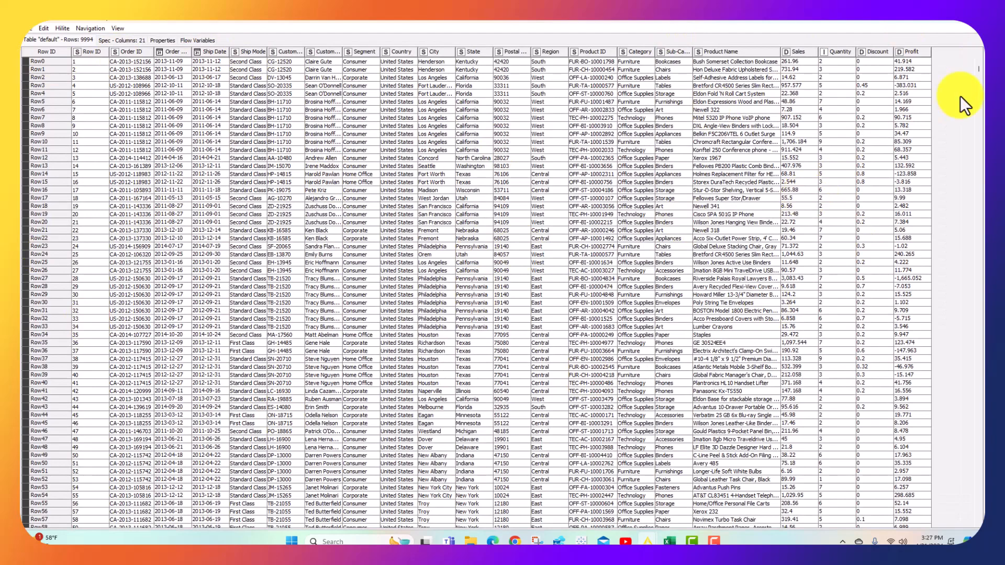
Step: Close the filtered table and open the Data Explorer node's interactive view in a maximized window
left_click(965, 27)
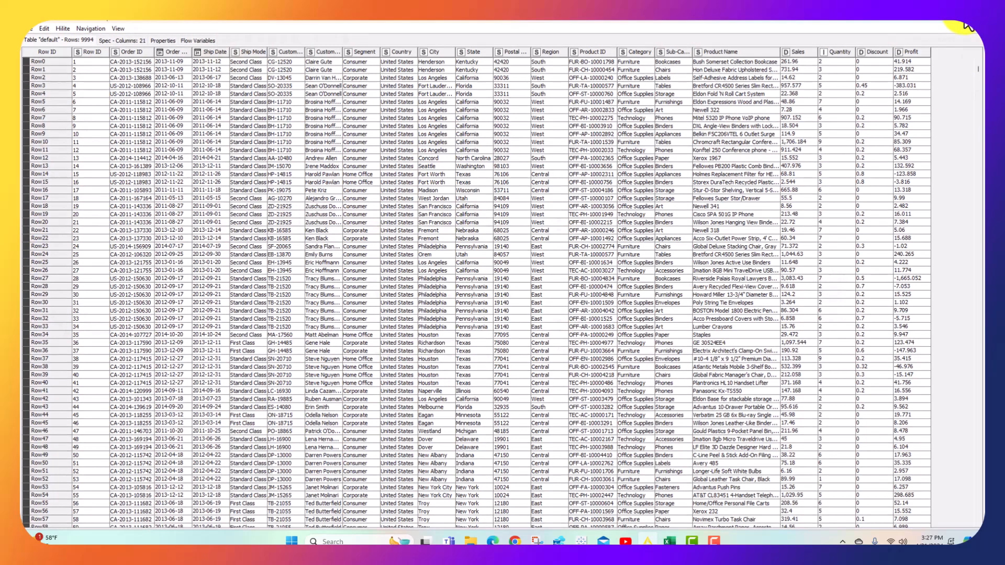
right_click(292, 228)
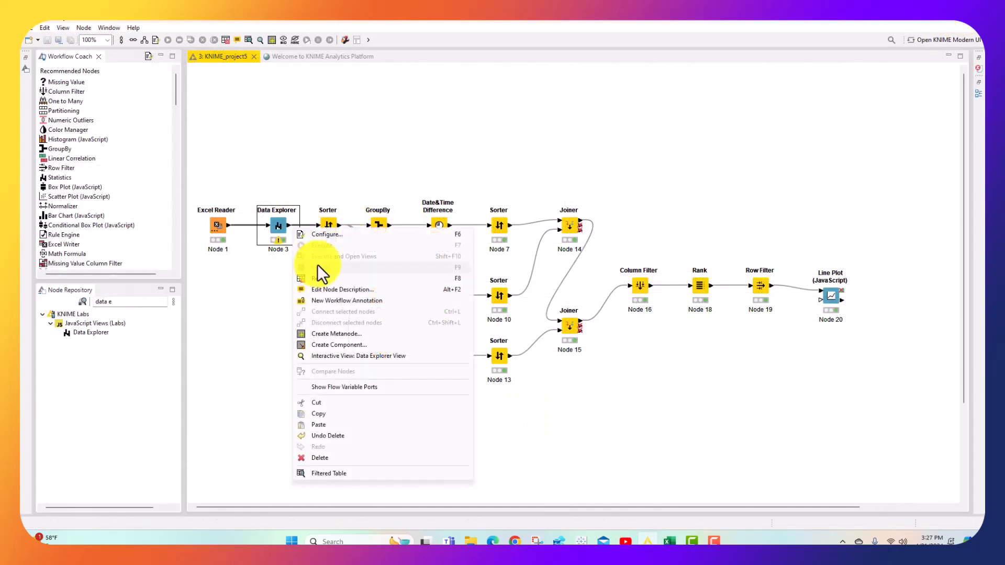
left_click(358, 358)
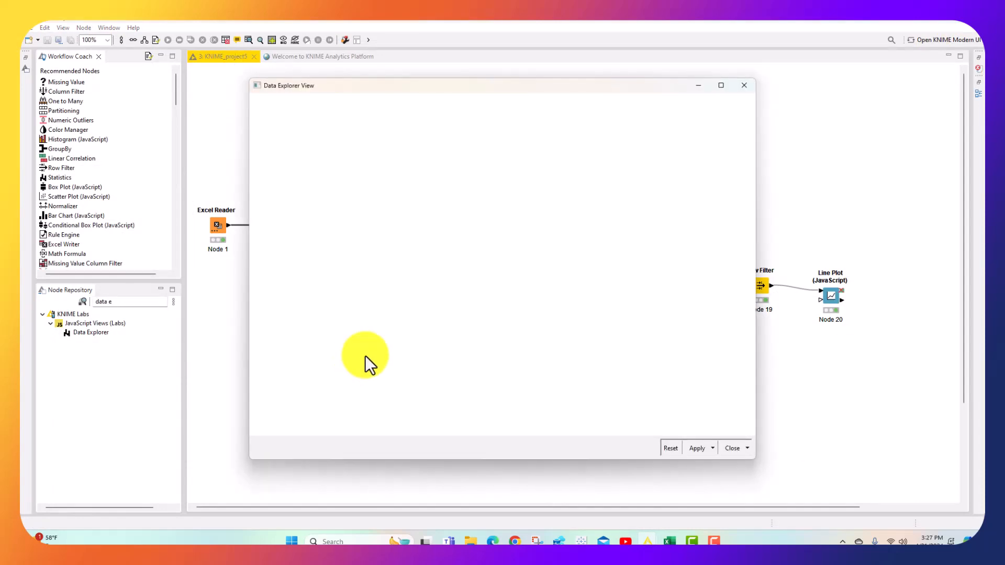
left_click(727, 84)
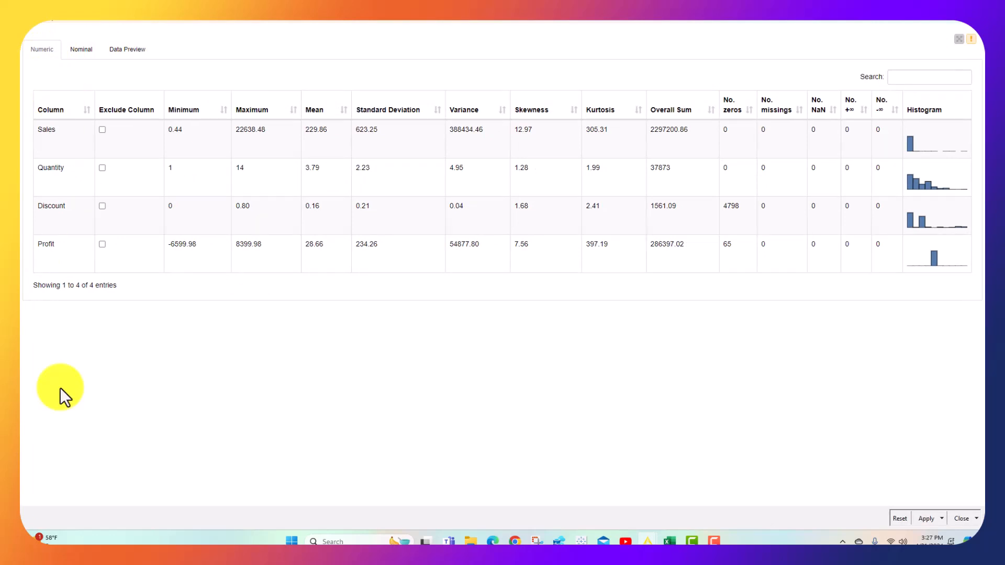
Step: Examine the nominal column summaries and the numeric statistics in the Data Explorer view, and close the view
left_click(82, 51)
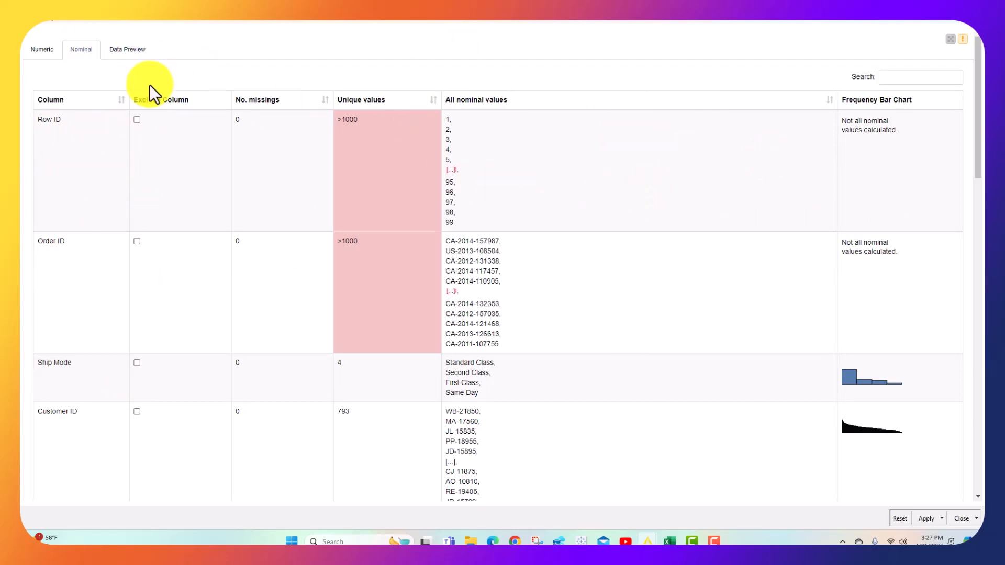
left_click(49, 50)
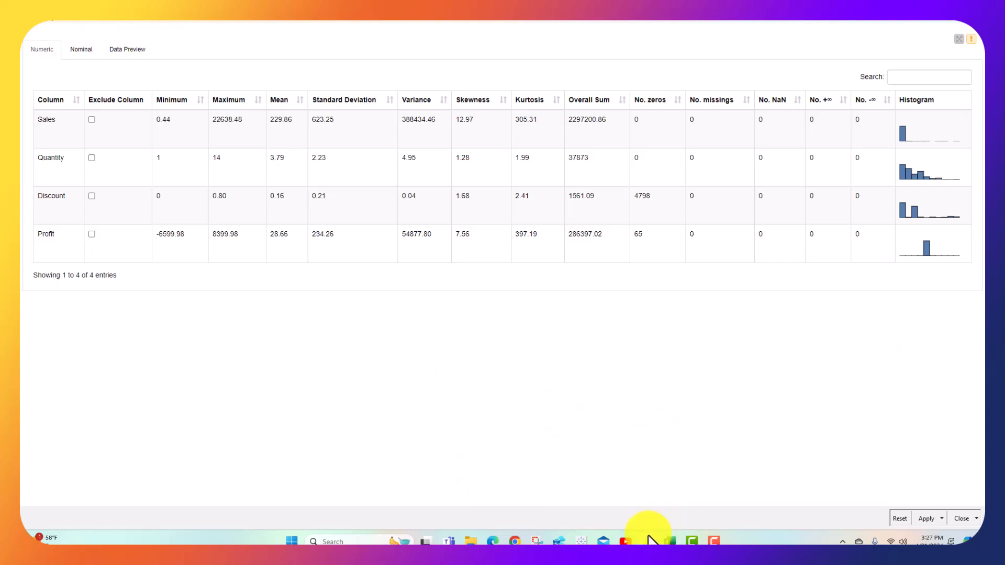
left_click(980, 14)
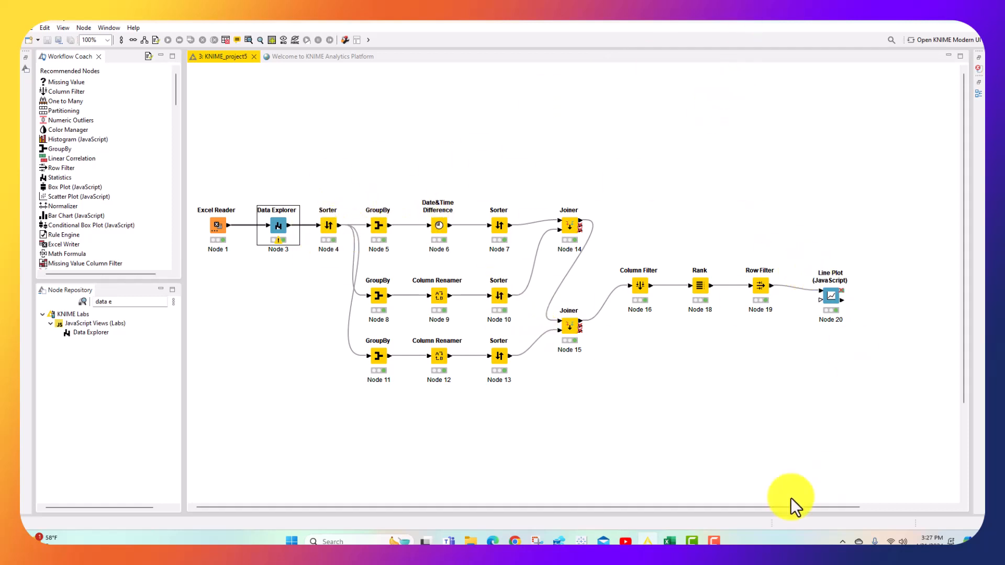
left_click(716, 542)
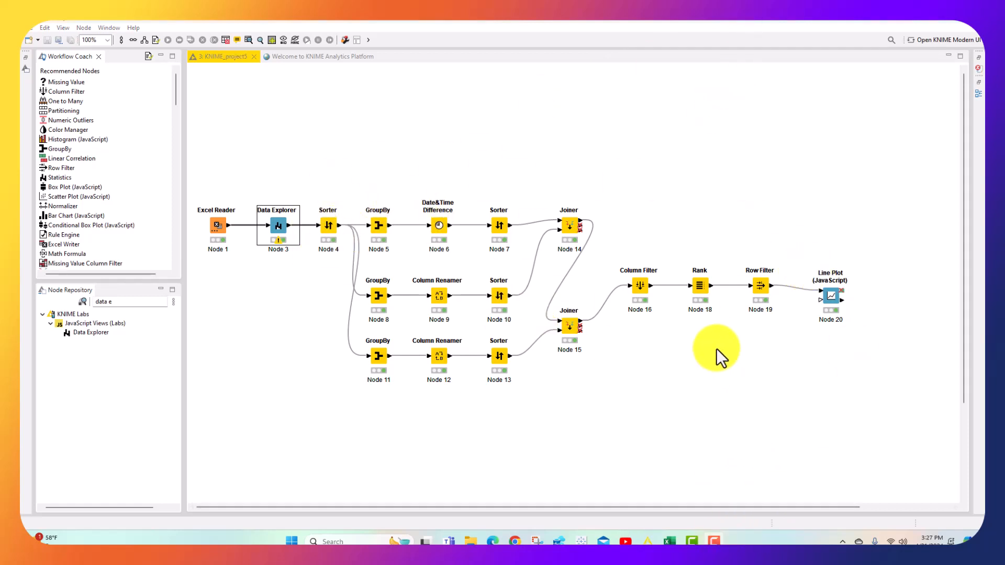